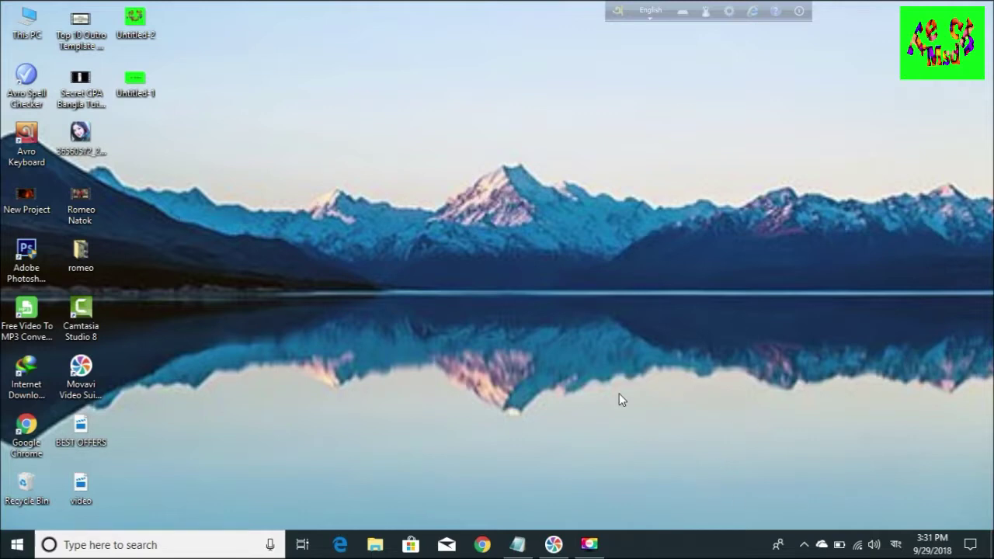
left_click(517, 544)
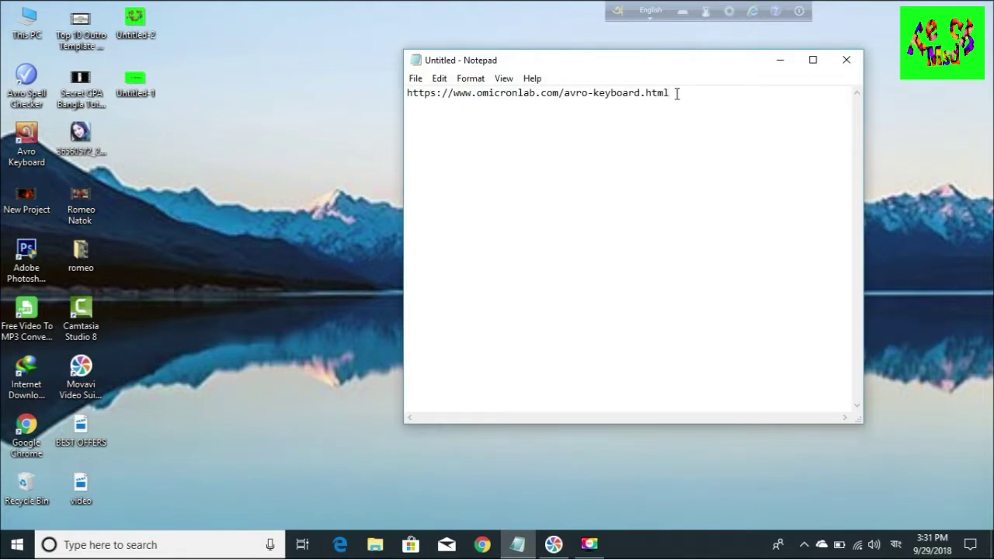
left_click_drag(669, 94, 408, 108)
key("ctrl+c")
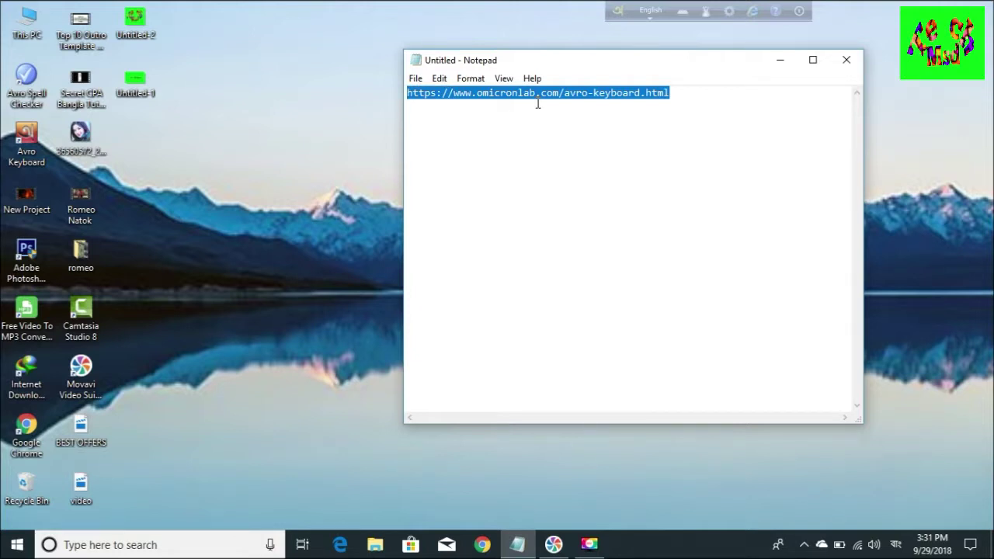
left_click(783, 61)
Step: Switch to Chrome, load the copied OmicronLab address and look over the page's Avro Keyboard download options
left_click(487, 544)
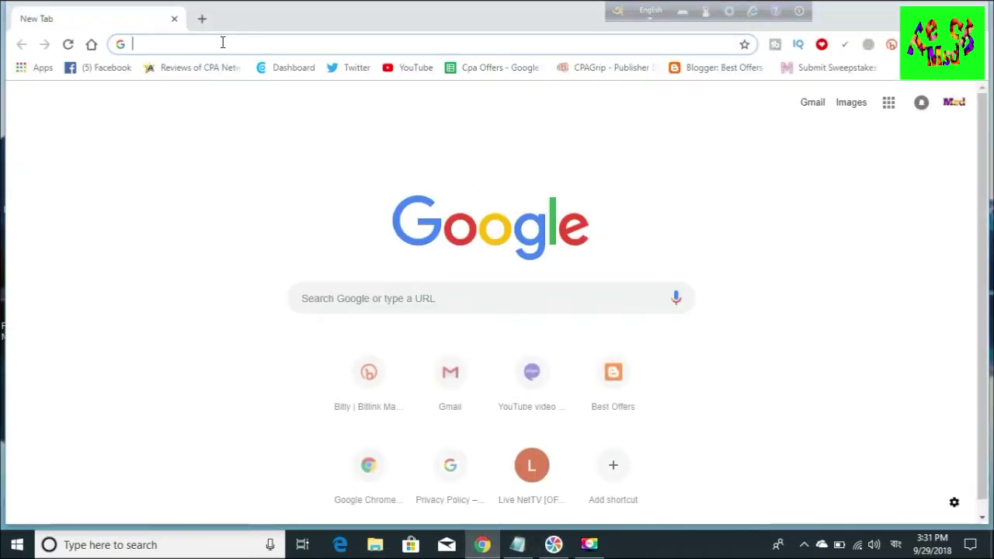
key("ctrl+v")
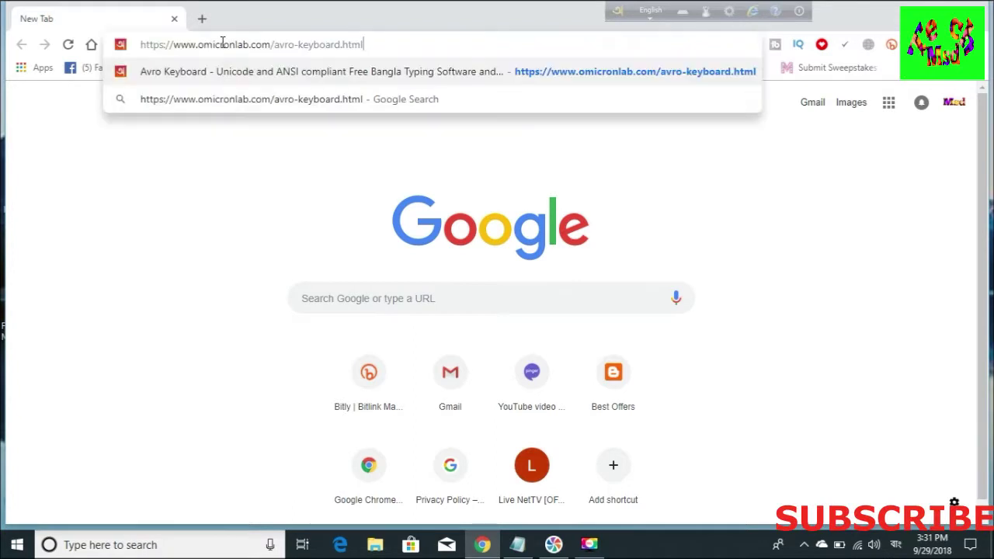
key("Return")
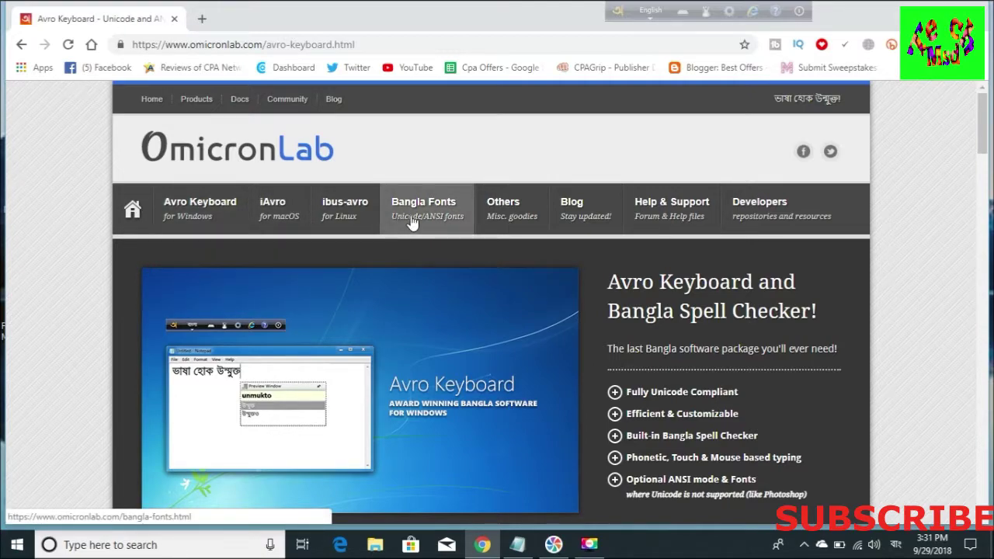
scroll(473, 225, "down", 3)
scroll(472, 223, "down", 1)
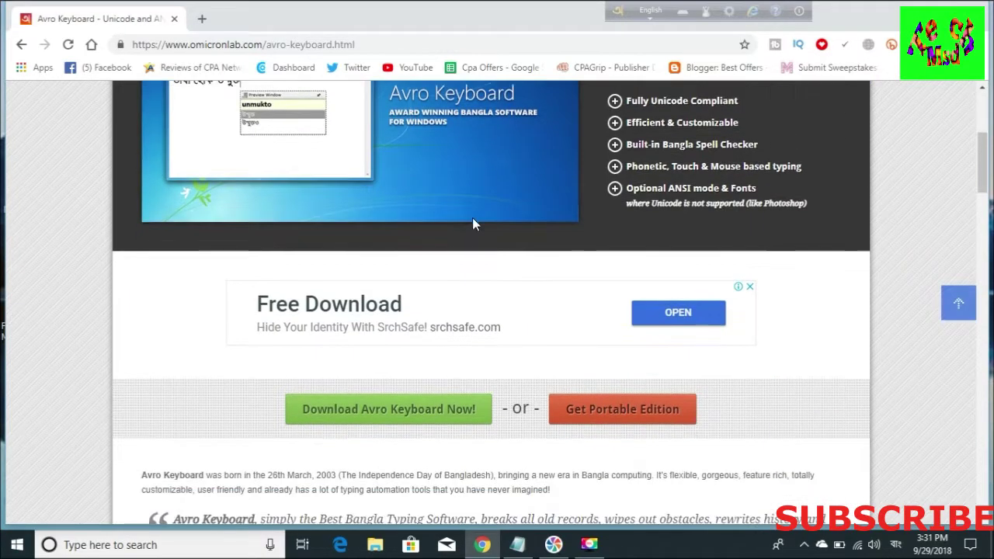
scroll(565, 291, "down", 2)
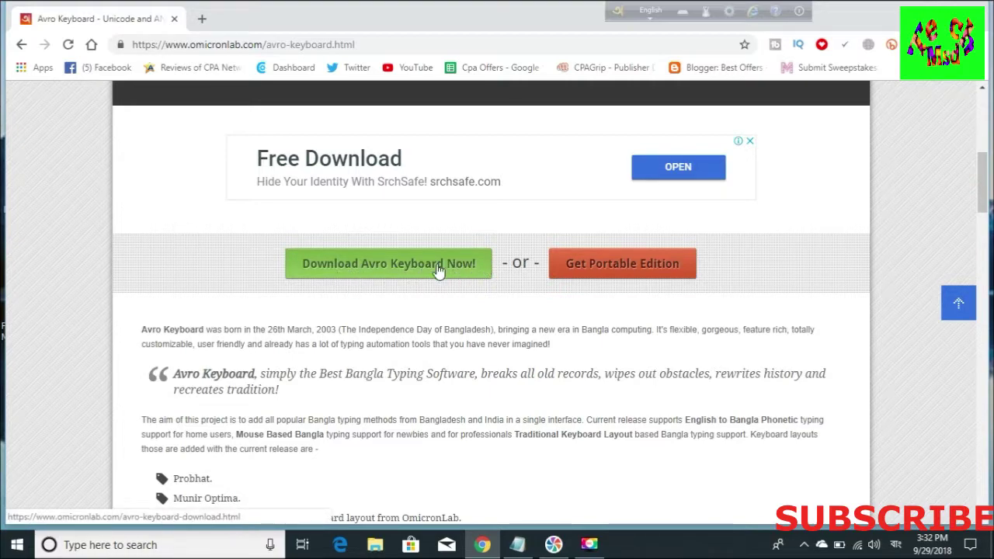
scroll(436, 263, "up", 5)
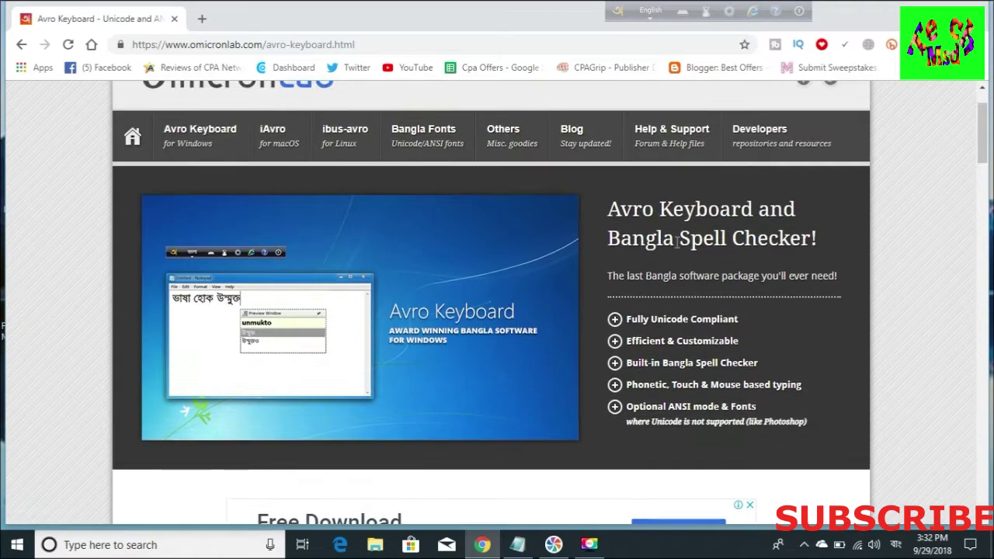
Step: Minimize the browser window and refresh the desktop several times
left_click(899, 12)
right_click(335, 168)
left_click(378, 210)
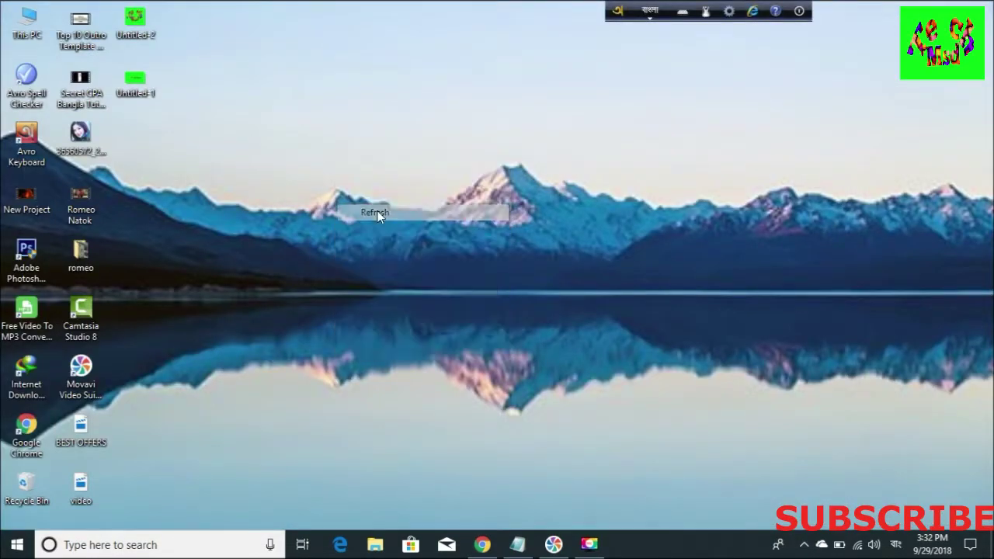
right_click(377, 210)
left_click(442, 252)
right_click(441, 248)
left_click(498, 288)
right_click(497, 288)
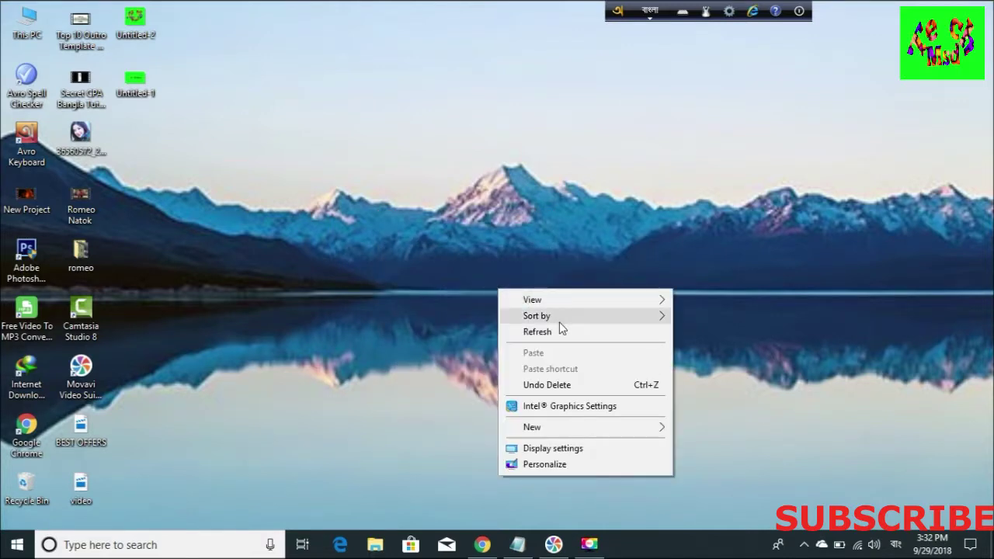
left_click(559, 331)
right_click(464, 200)
left_click(512, 242)
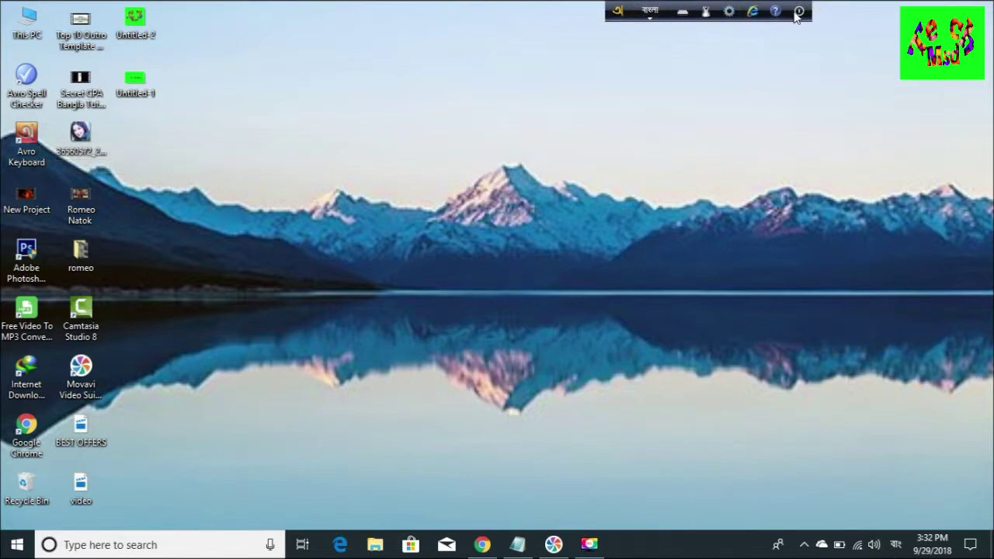
Step: Move the Avro Keyboard toolbar along the screen edge, and add blank lines below the web address in Notepad
left_click_drag(615, 16, 500, 23)
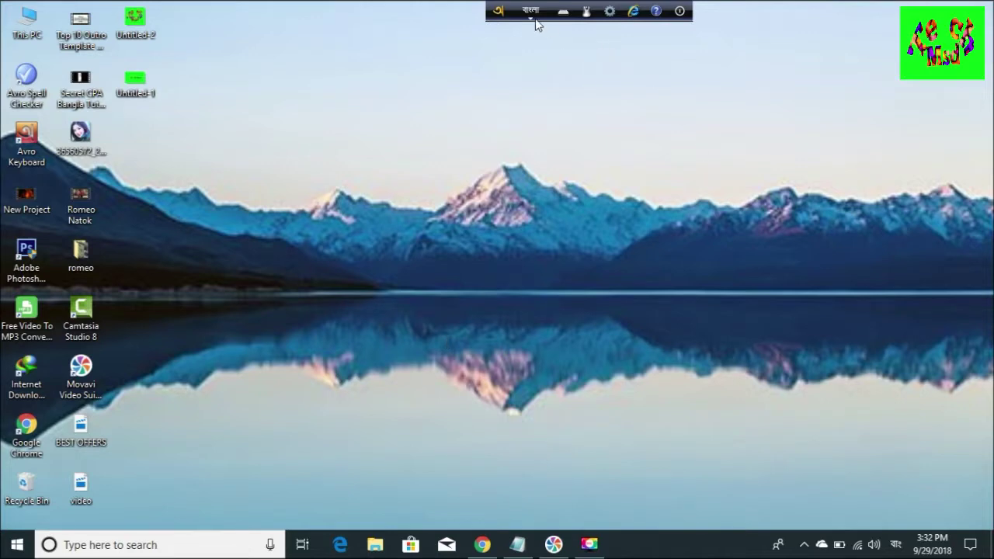
left_click(517, 543)
left_click(691, 98)
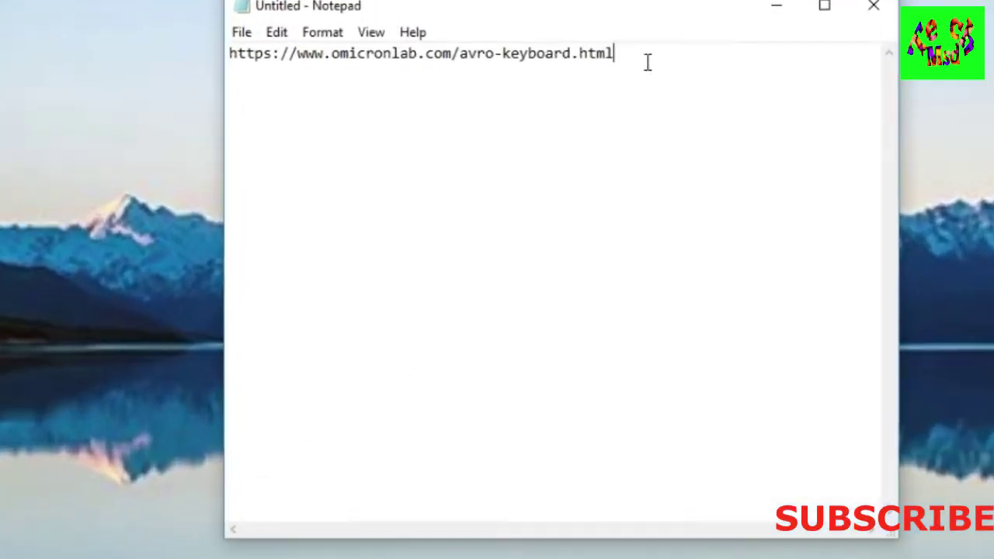
key("Return")
key("Return")
key("Return")
key("Return")
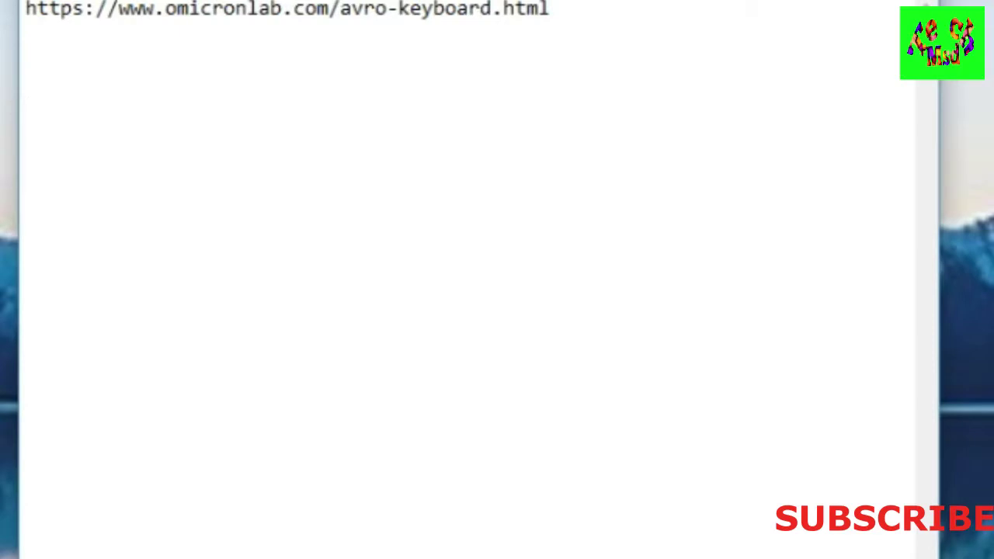
type("kos")
key("BackSpace")
key("BackSpace")
key("BackSpace")
key("BackSpace")
Step: Enter three words of Bangla test text ending in বোলুতো below the web address, and highlight the line
type("kosou")
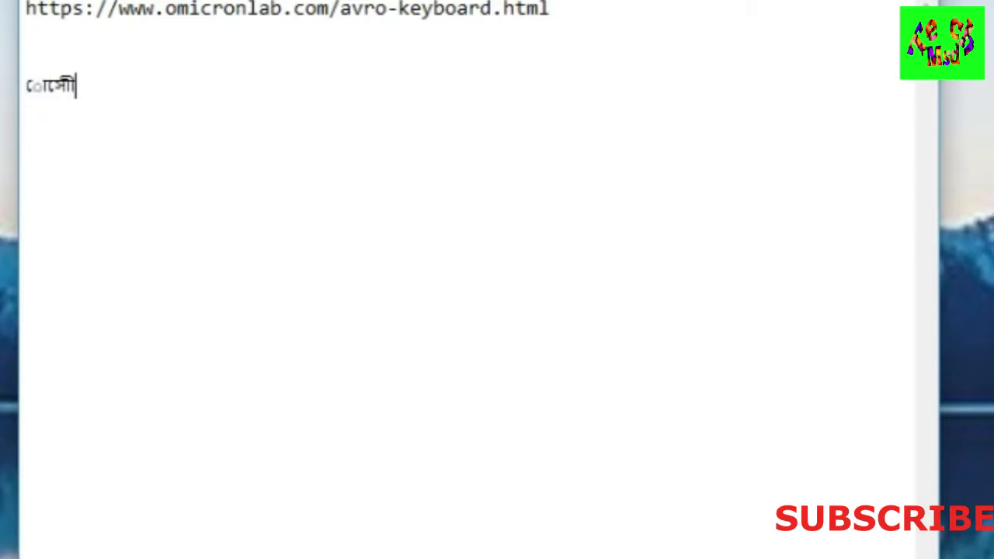
type(" kodlou")
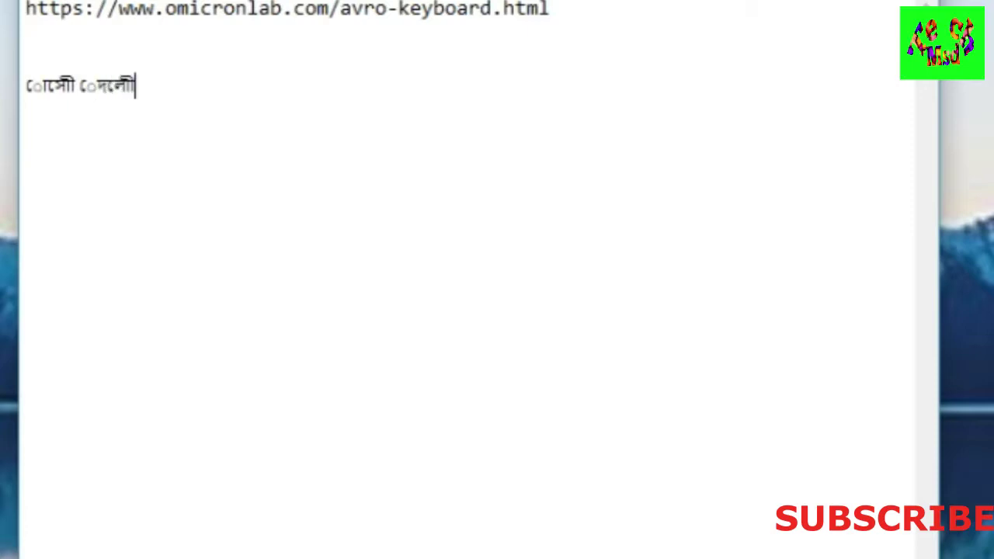
type(" boluto")
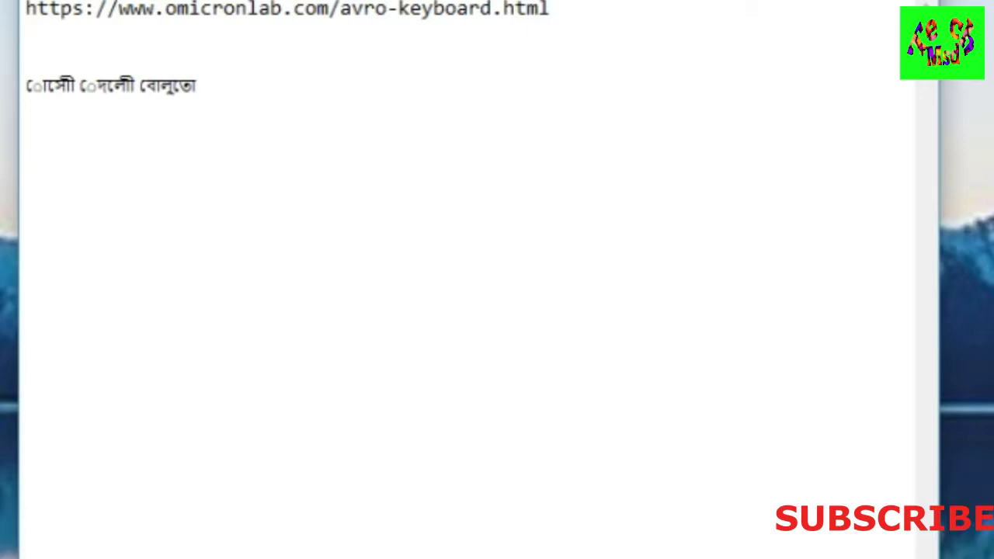
left_click_drag(218, 86, 30, 93)
left_click(397, 106)
left_click_drag(214, 86, 27, 93)
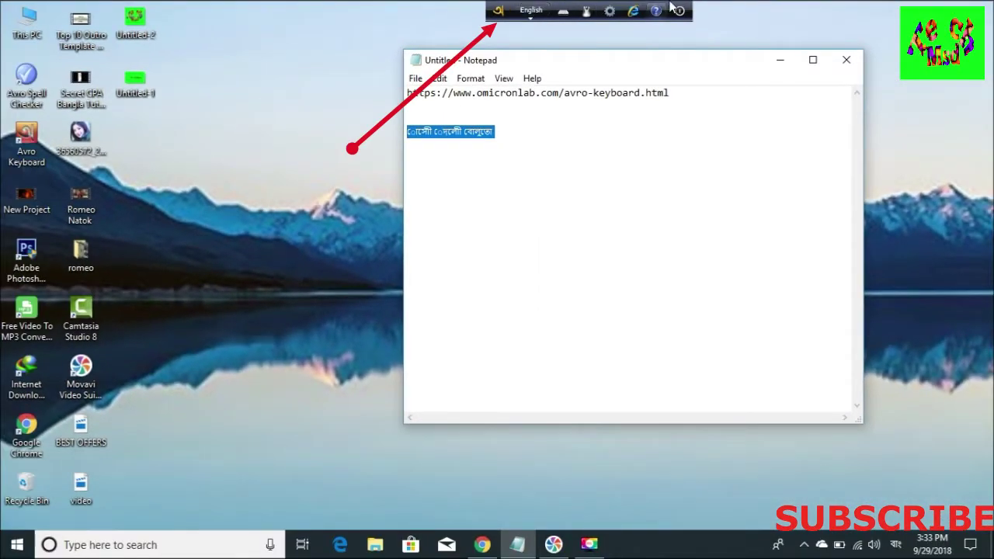
Step: Switch Avro Keyboard from English to Bangla input and delete the last character of the Bangla test line
left_click(532, 14)
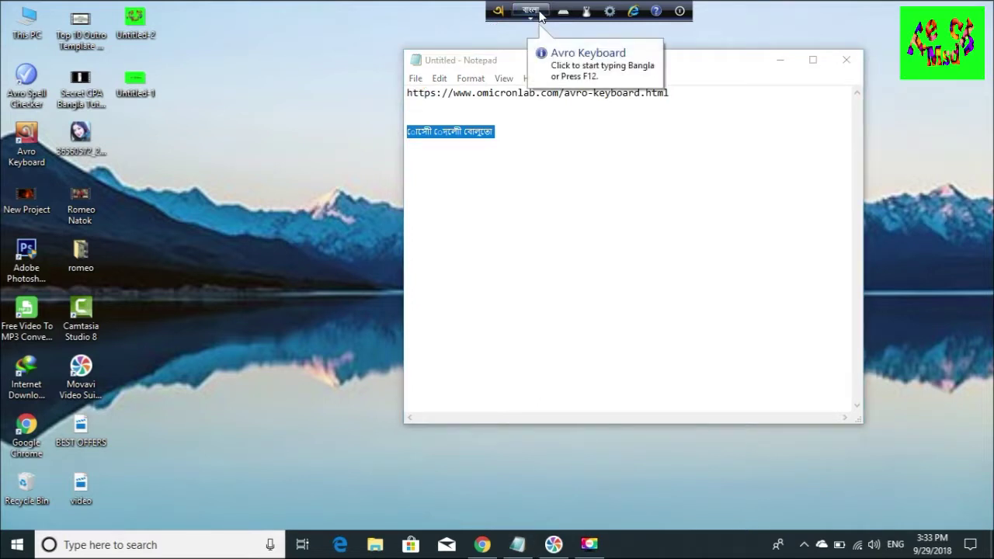
left_click(539, 161)
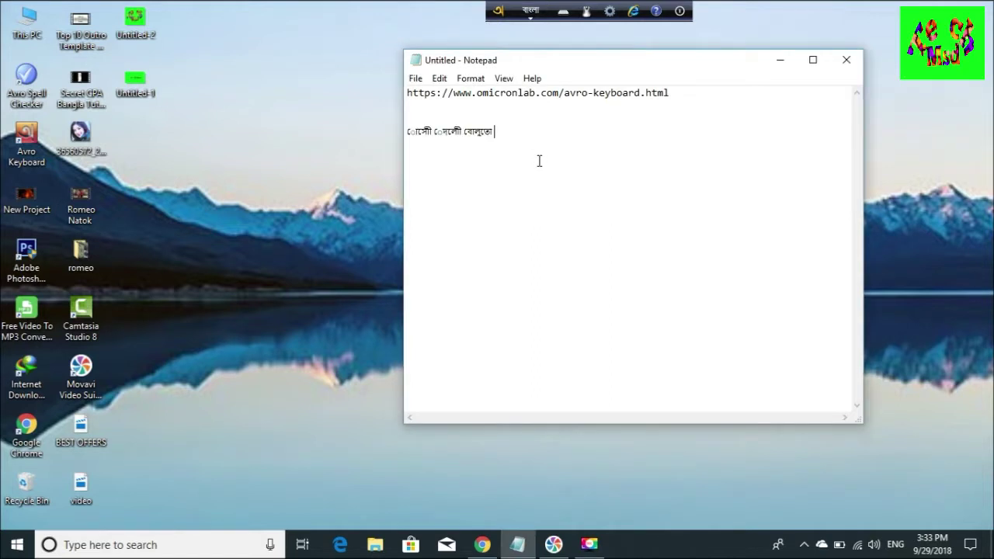
key("BackSpace")
Step: Write আমার সোনার বাংলা phonetically on a new line below the test text, and briefly highlight it
key("Return")
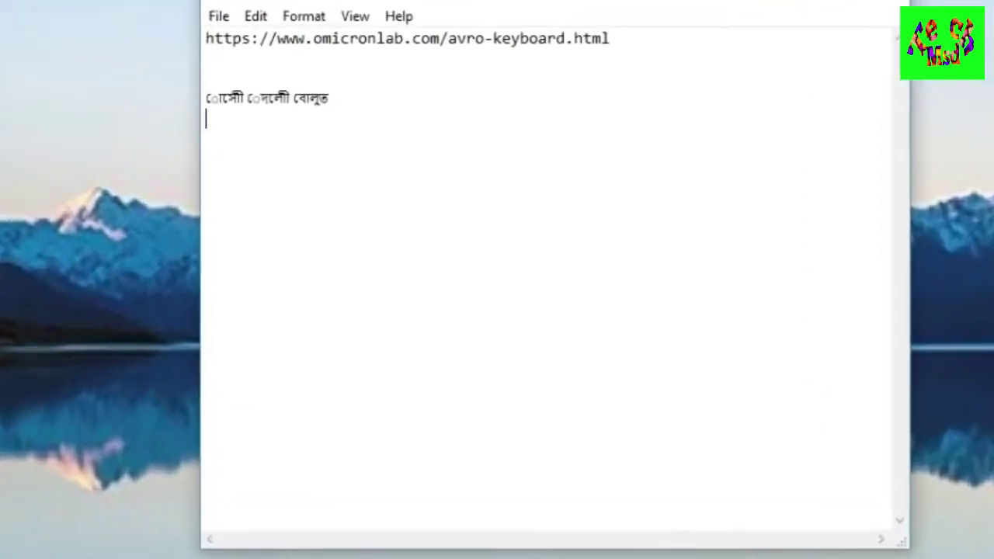
type("ama")
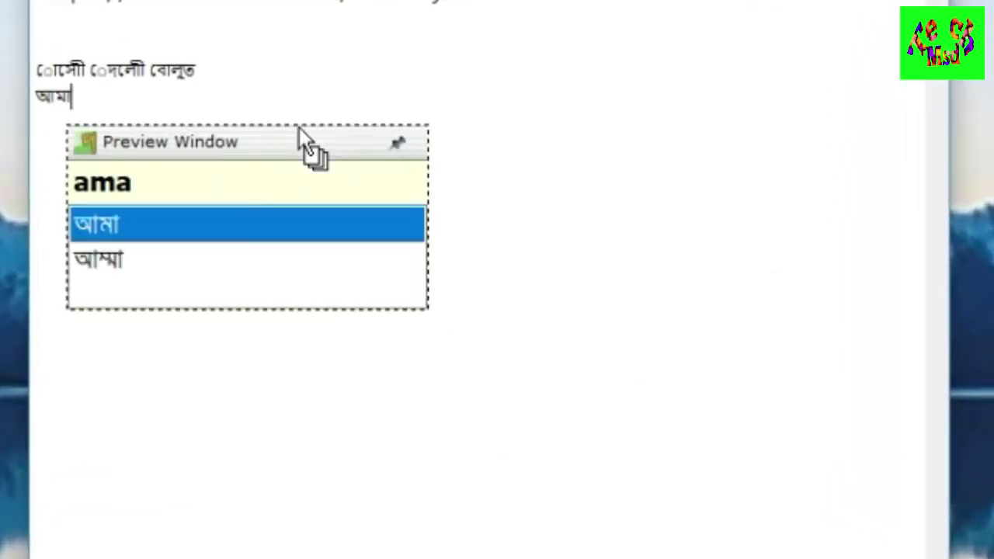
type("r sona")
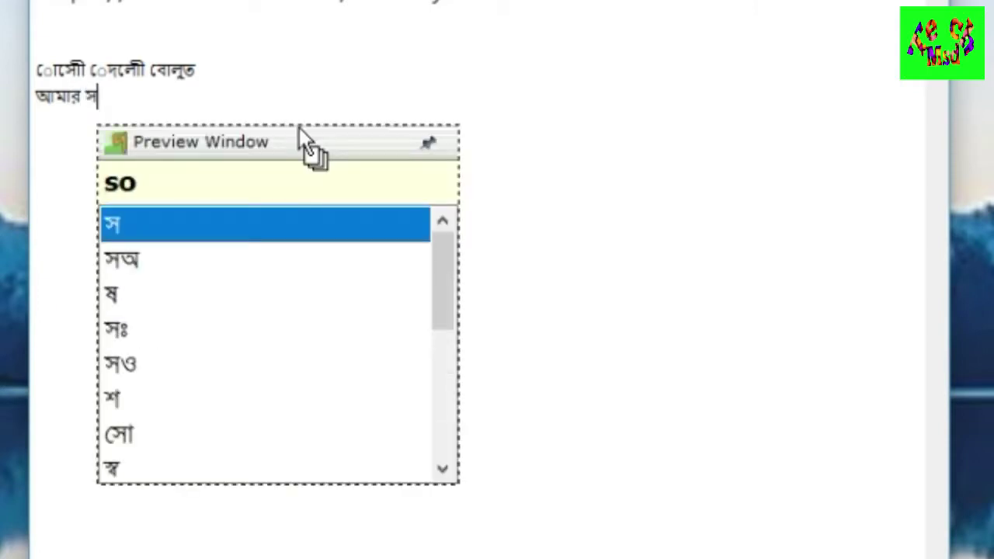
type("r ba")
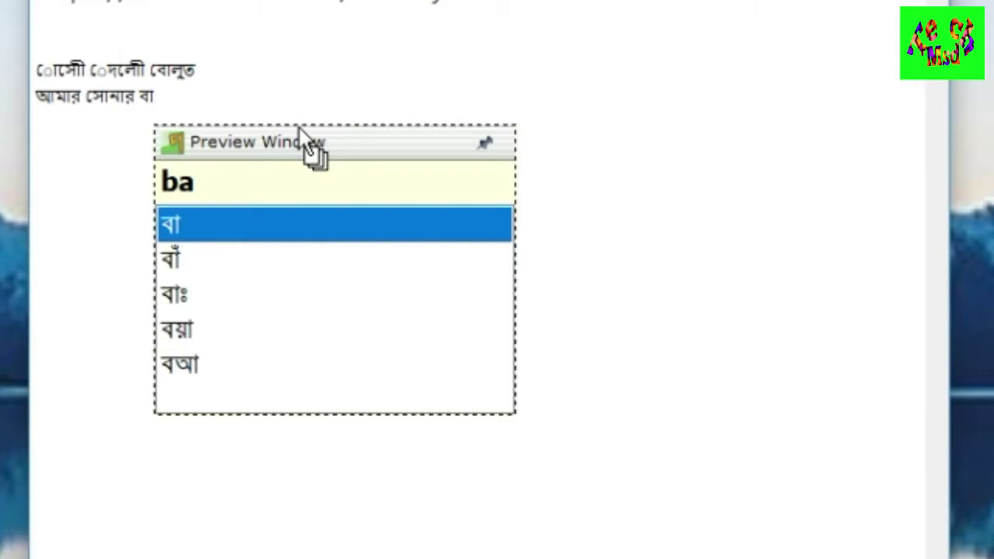
type("ngla")
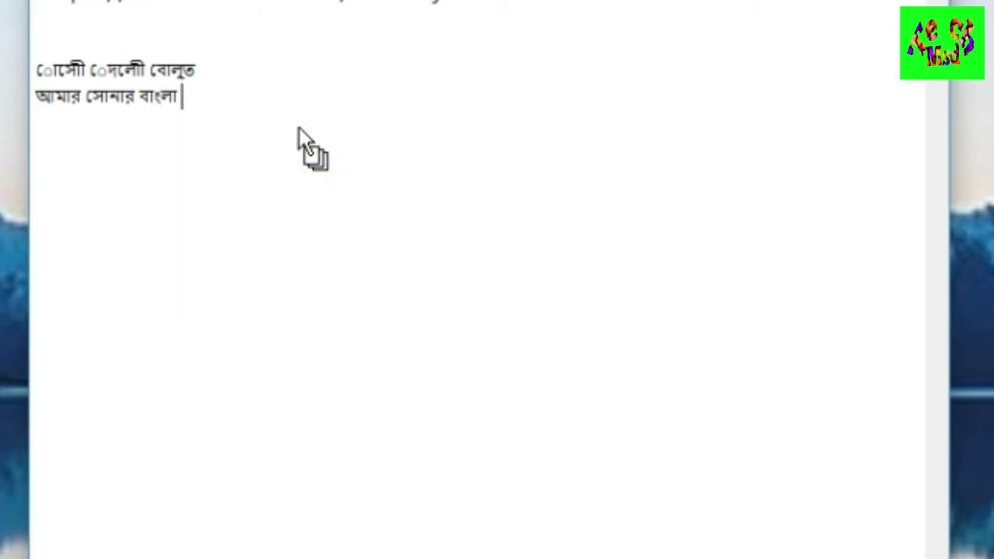
key("shift+Home")
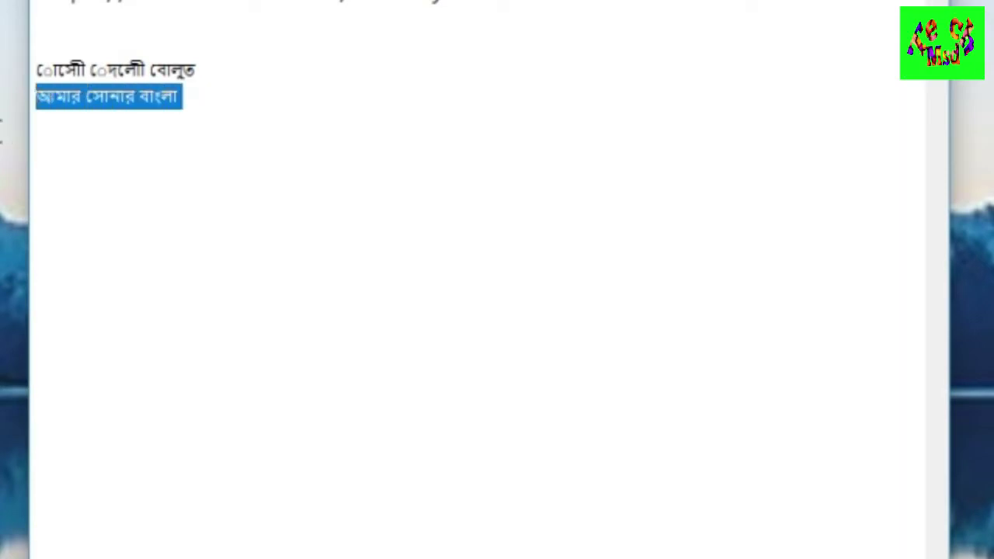
left_click(238, 136)
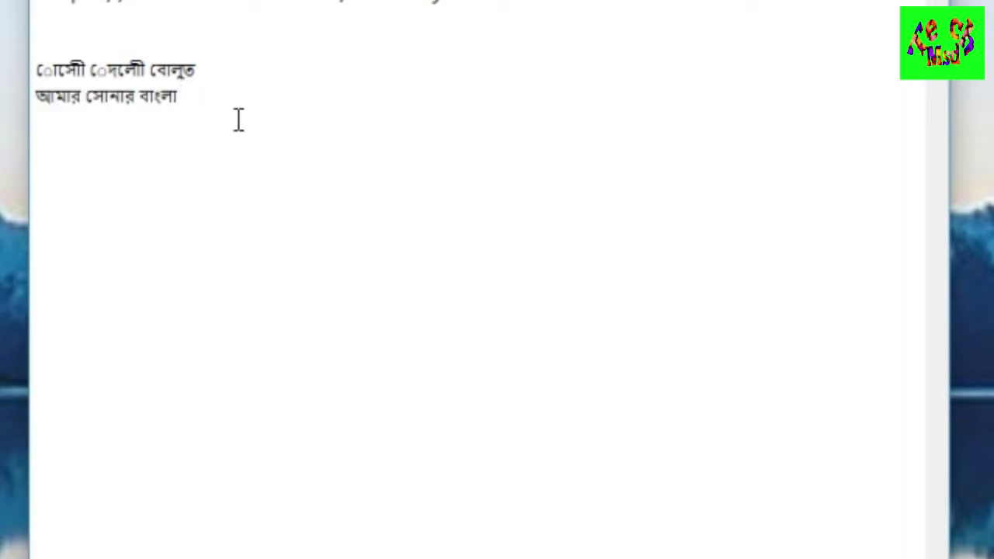